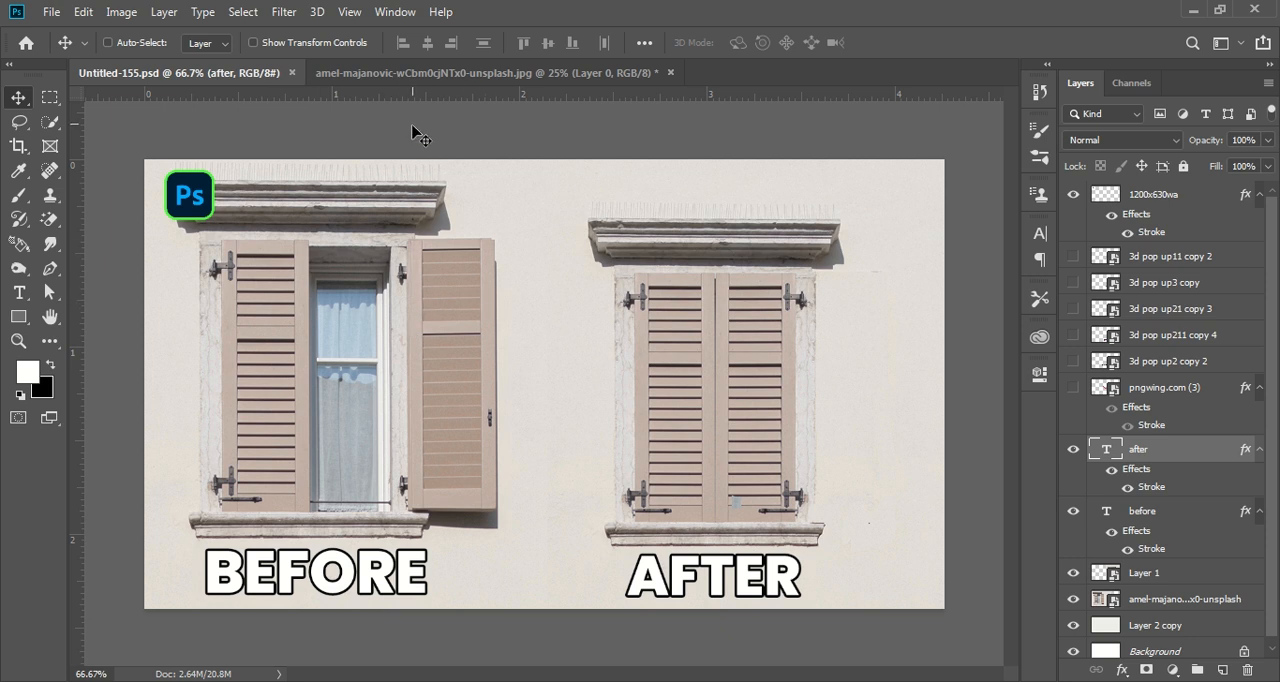
Close the edited amel-majanovic window image without saving its changes.
click(500, 74)
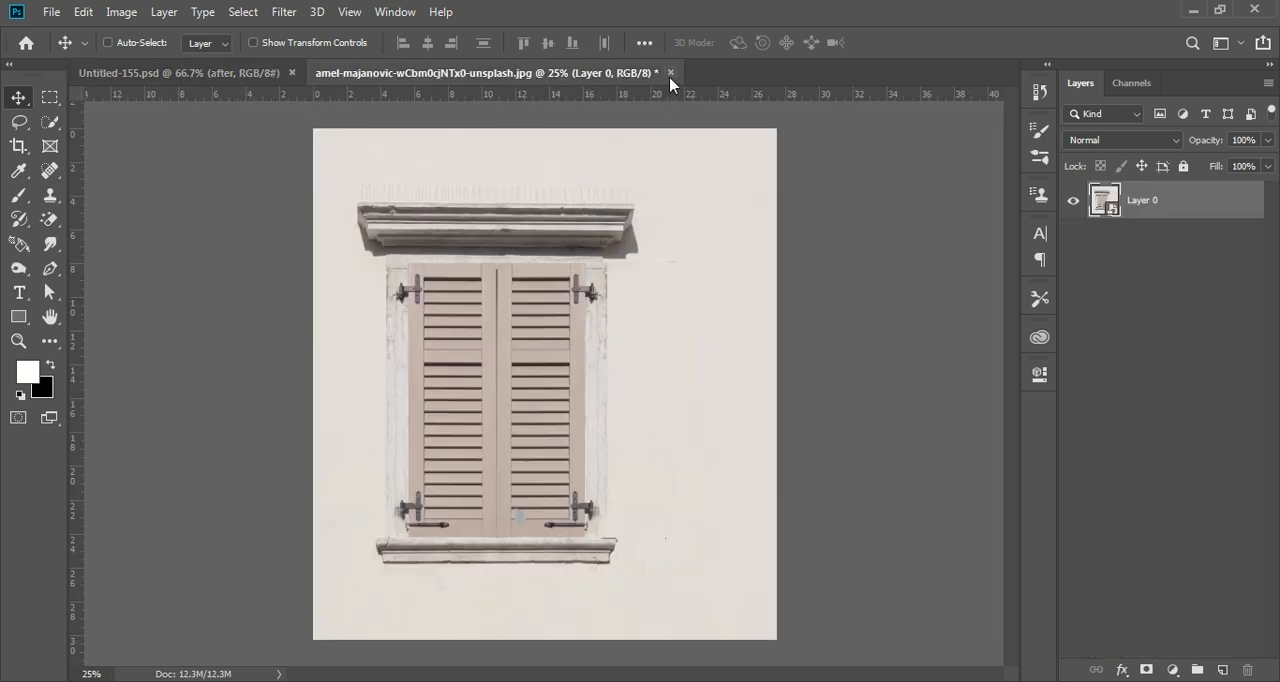
click(670, 74)
click(651, 268)
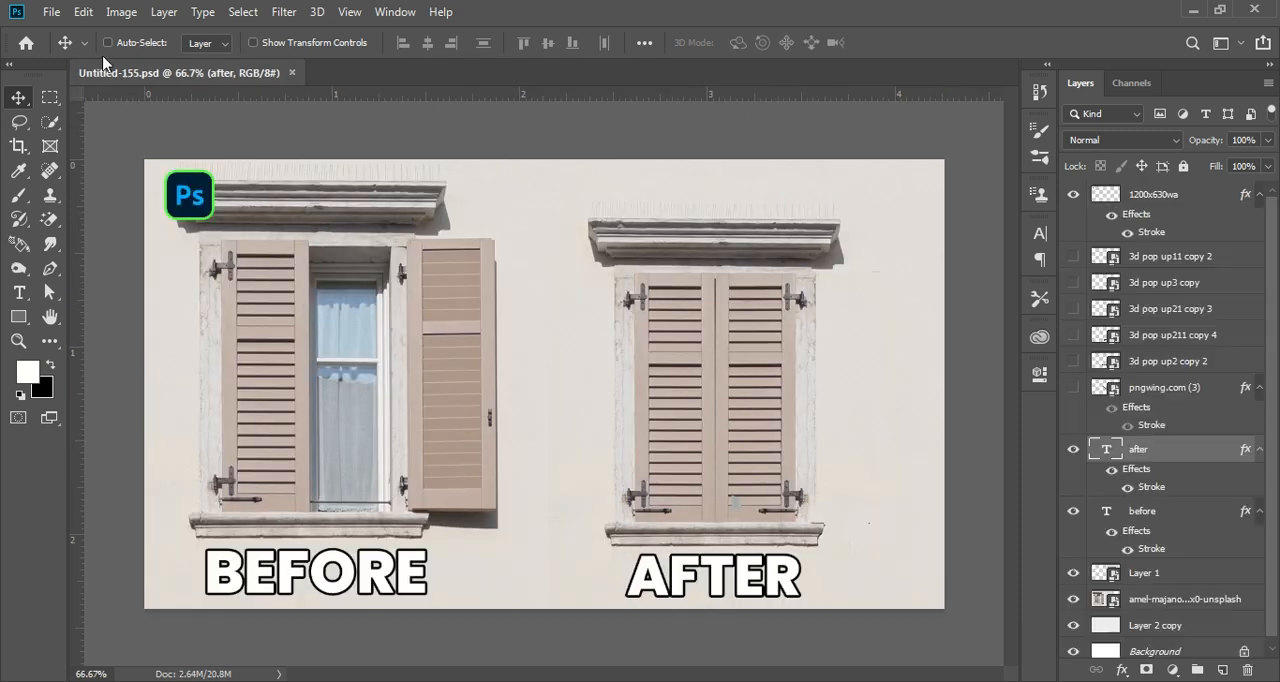
Open the original amel-majanovic-wCbm0cjNTx0-unsplash.jpg photo from the Downloads folder.
click(52, 12)
key(Escape)
key(ctrl+o)
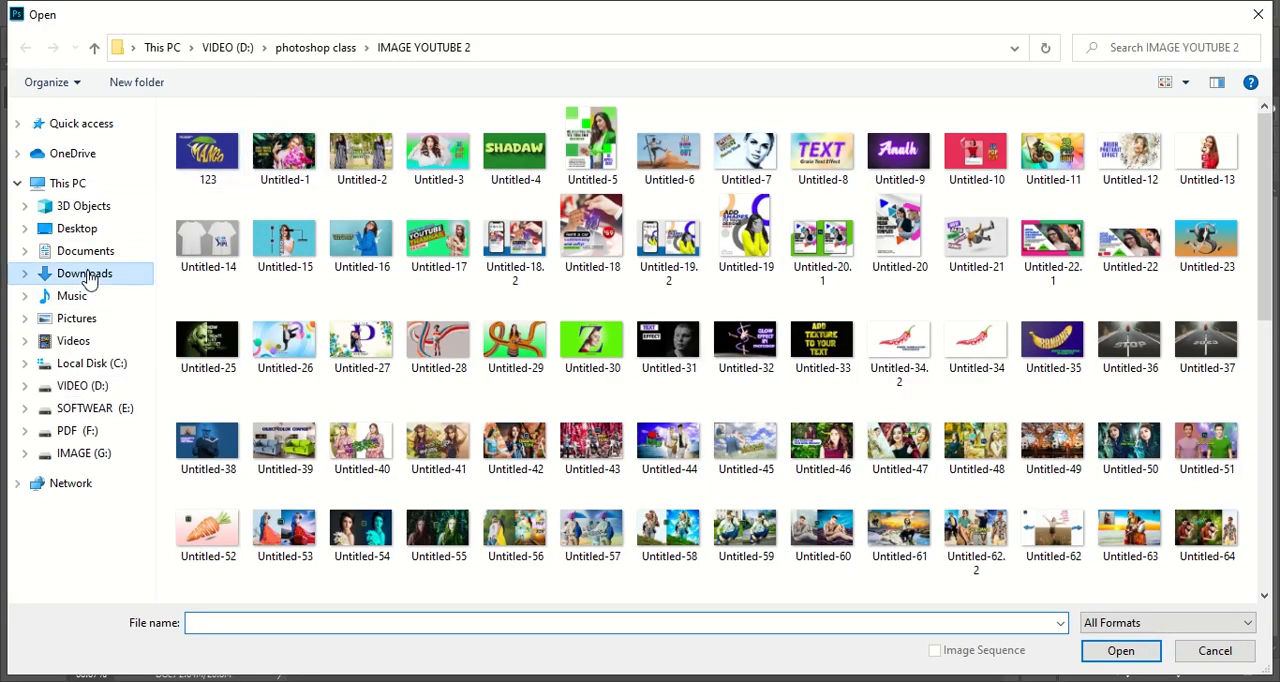
click(85, 274)
click(236, 148)
click(1119, 648)
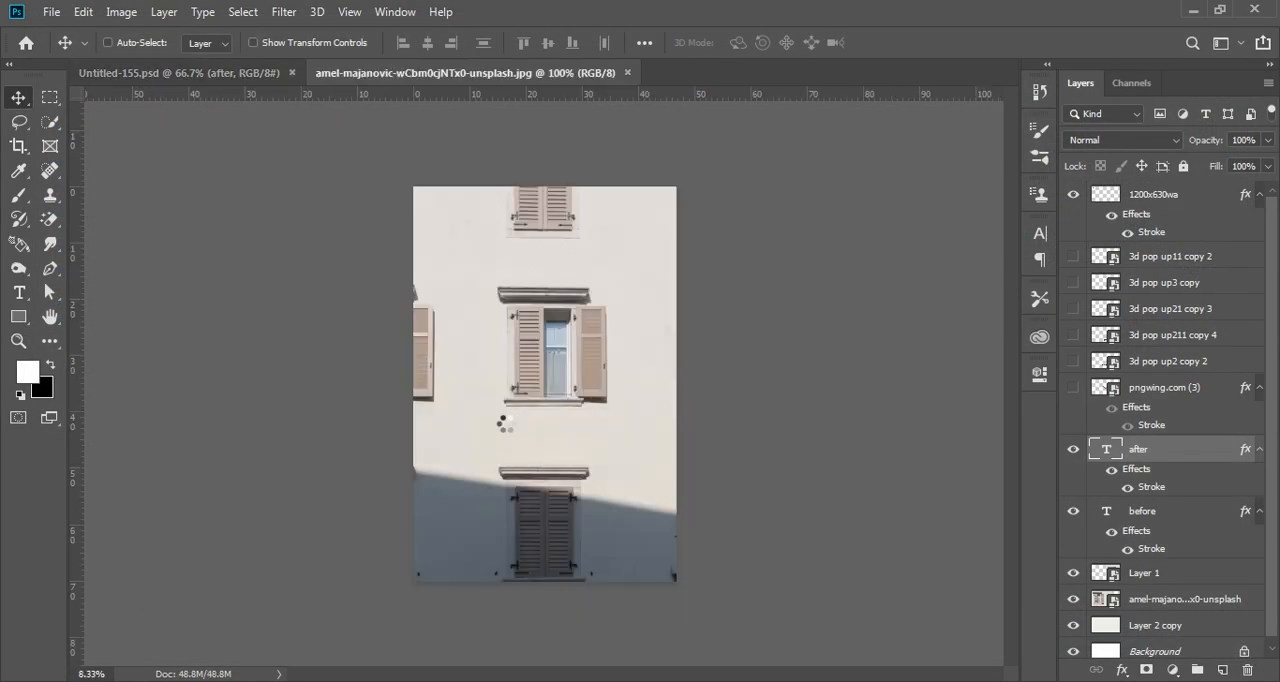
Crop the photo tightly around the middle open window, leaving a margin of wall on every side.
click(18, 145)
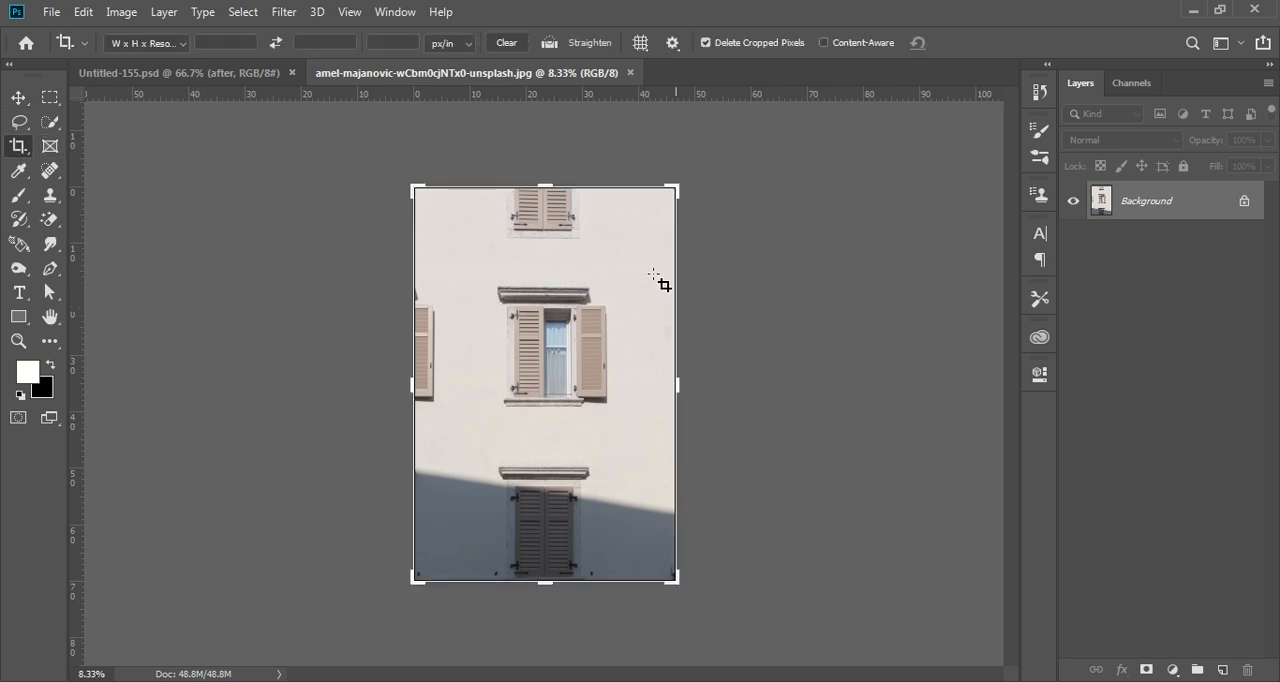
drag(543, 585, 520, 495)
drag(404, 386, 447, 389)
drag(638, 389, 622, 387)
drag(549, 267, 546, 299)
click(985, 48)
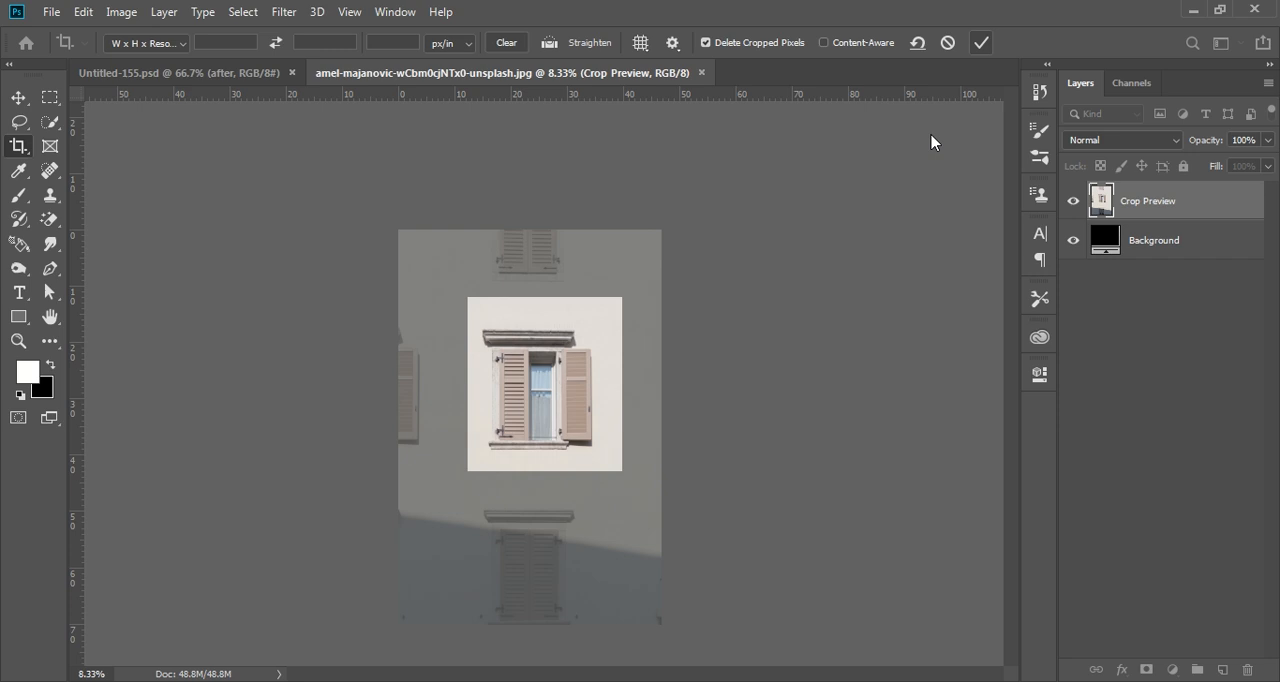
Make a rectangular selection from the left shutter's inner edge across the opening and the right shutter, down to the sill.
key(ctrl+plus)
key(ctrl+plus)
key(ctrl+plus)
key(ctrl+plus)
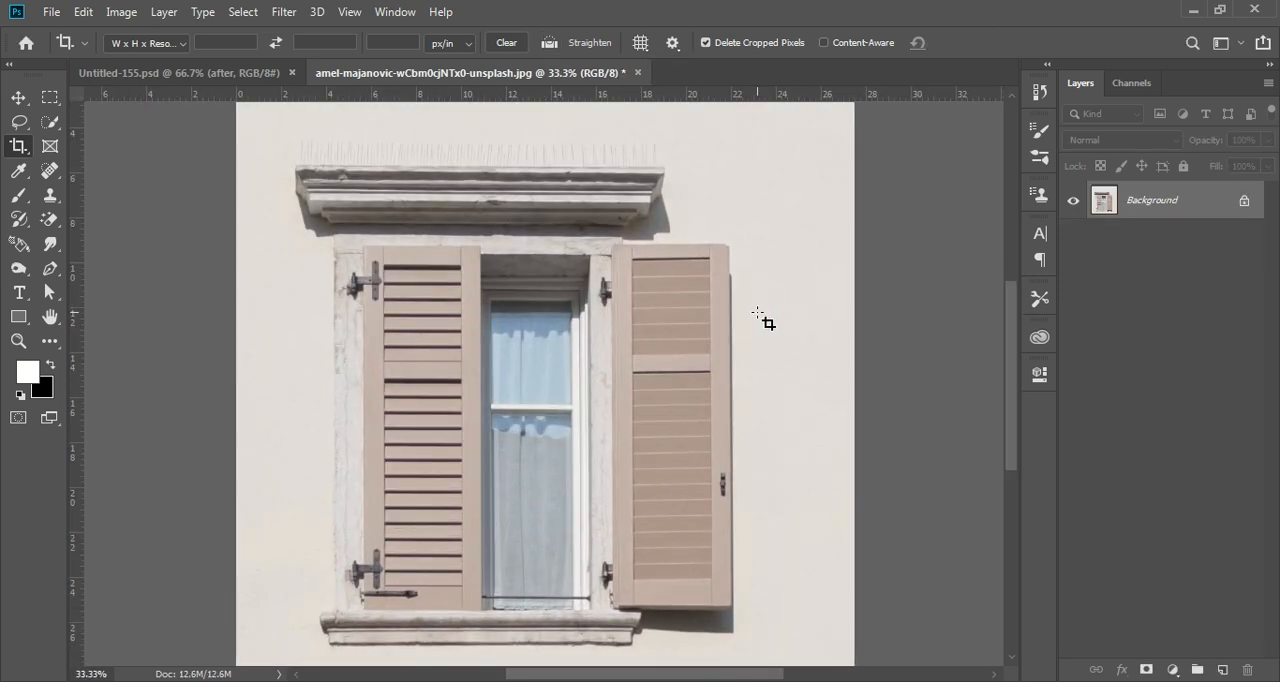
scroll(762, 319, down, 2)
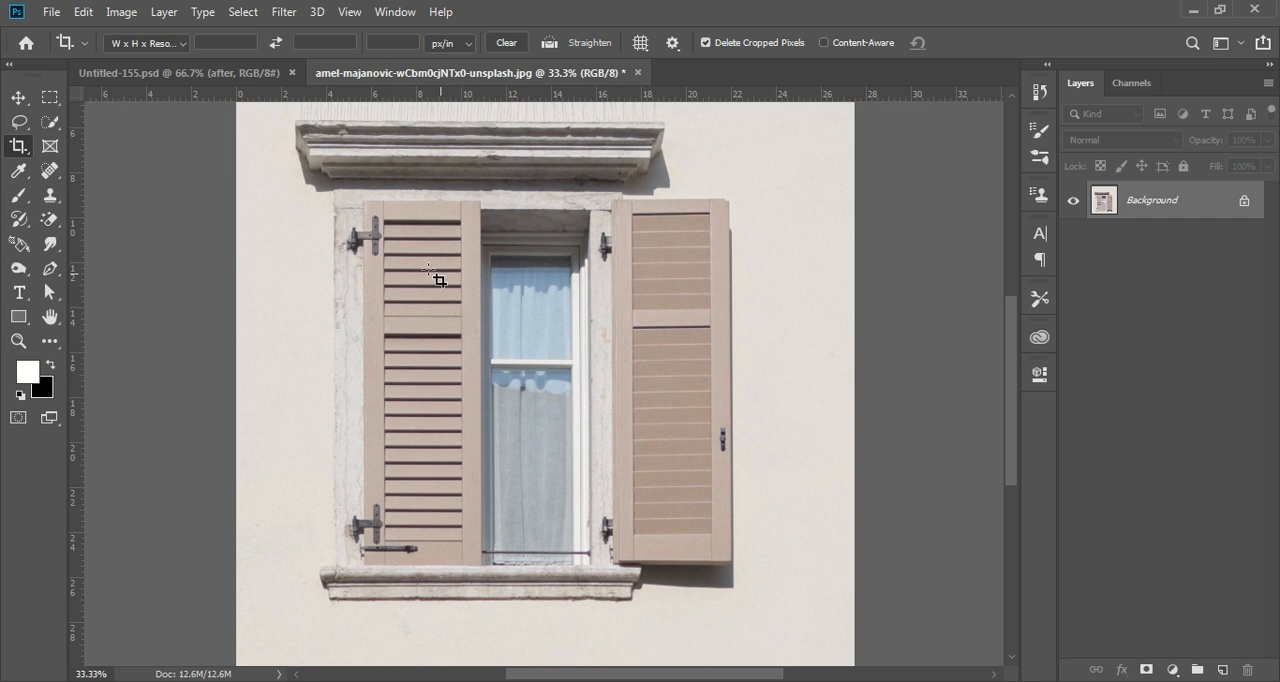
click(50, 97)
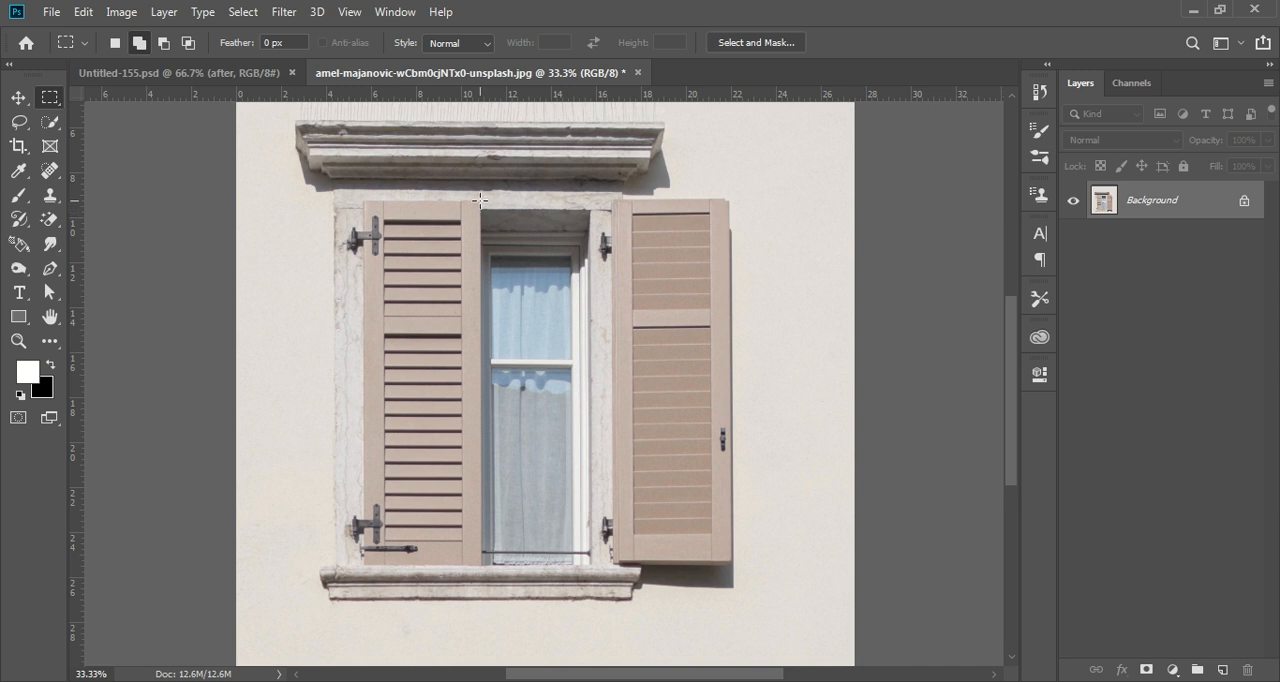
drag(480, 201, 767, 566)
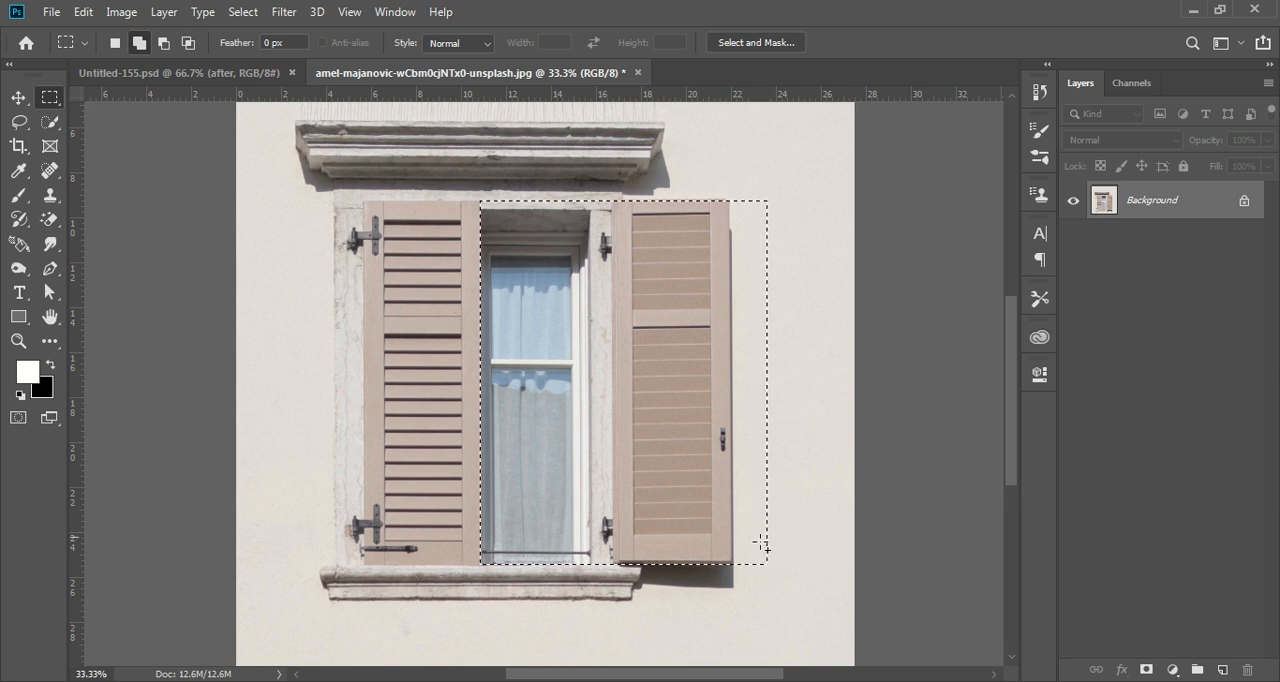
Activate the Clone Stamp tool and set its clone source to flip horizontally at 100% scale.
click(47, 171)
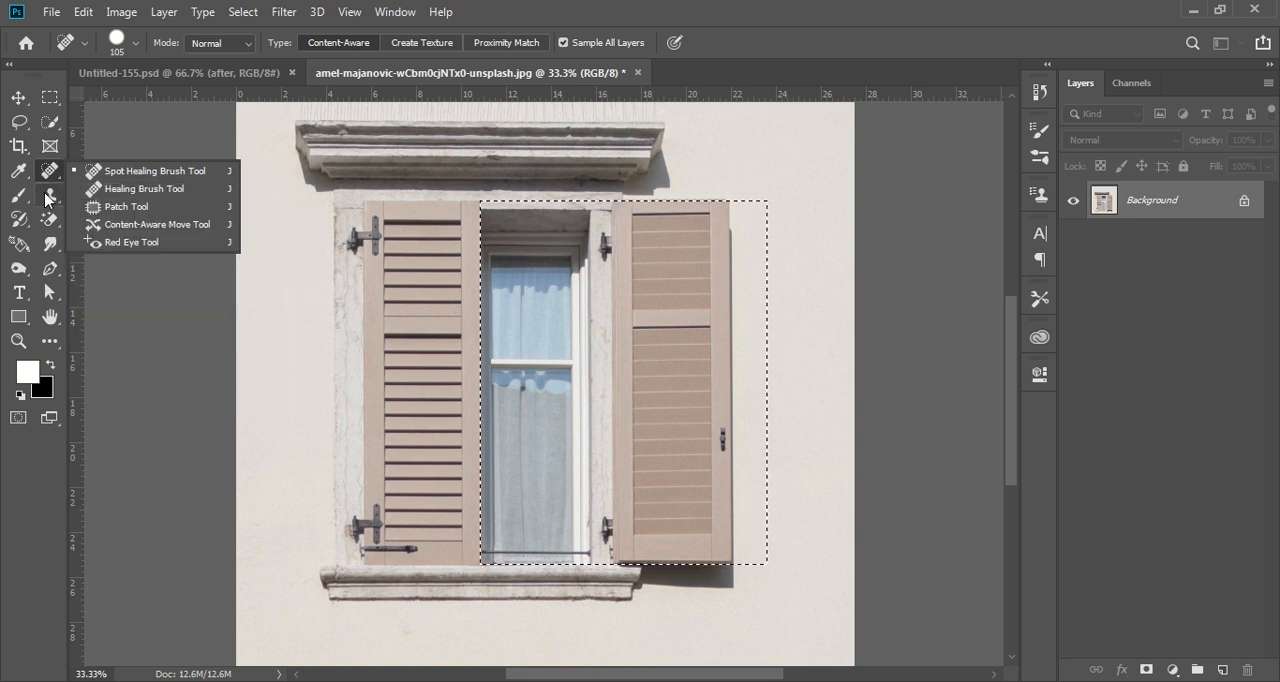
click(50, 195)
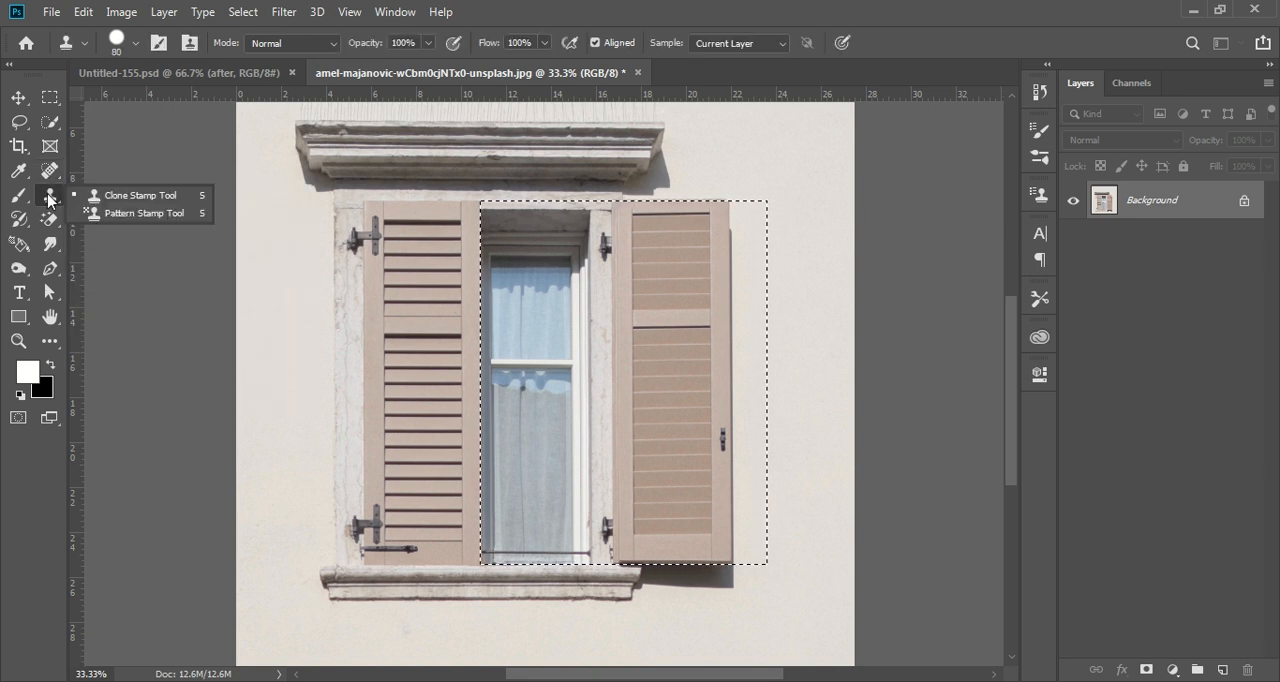
click(141, 198)
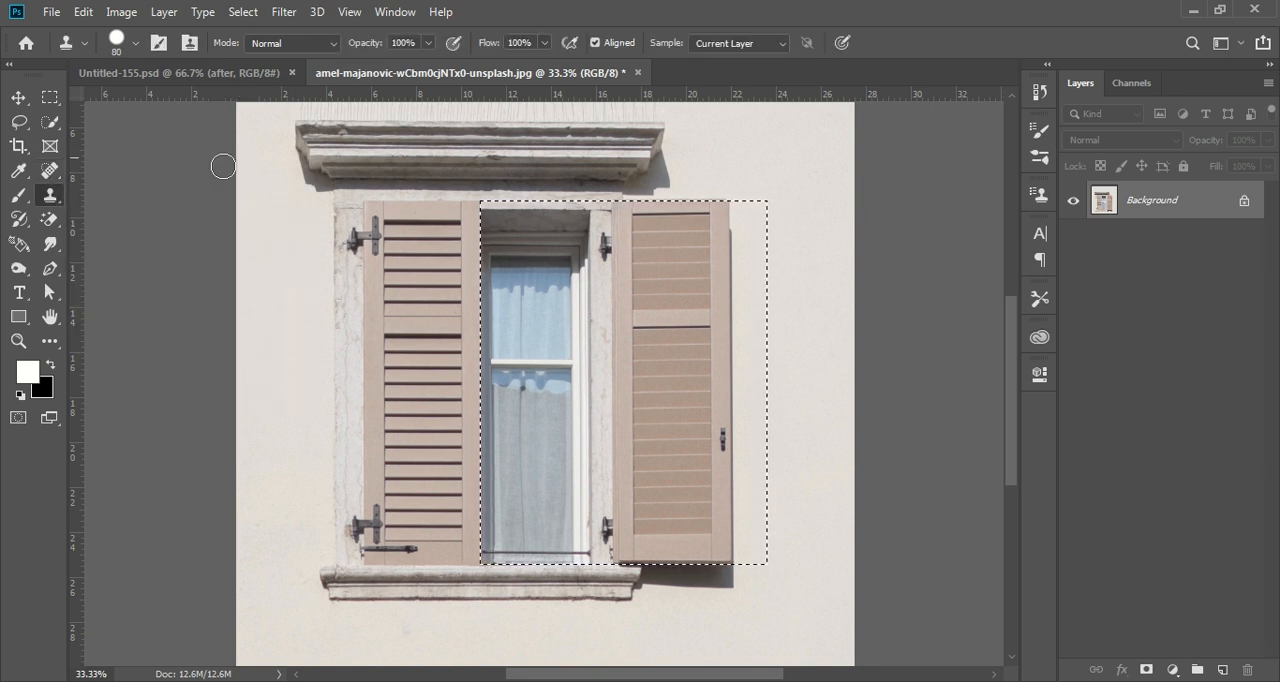
click(395, 12)
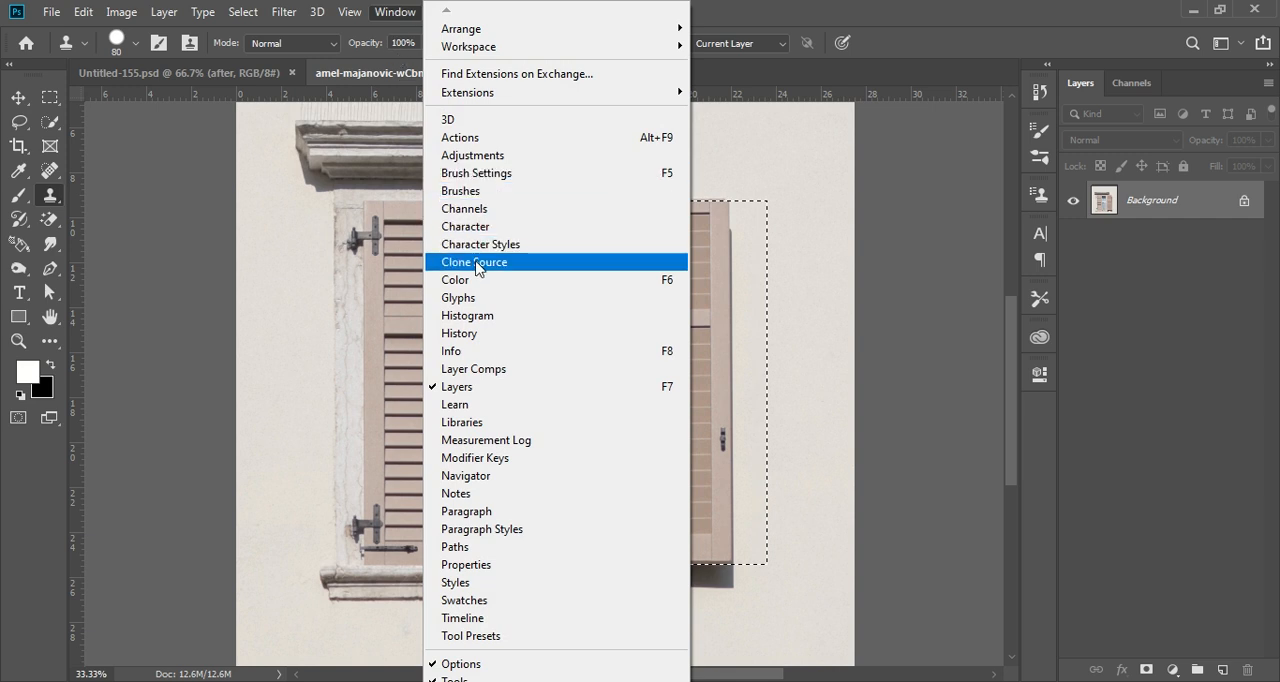
click(535, 266)
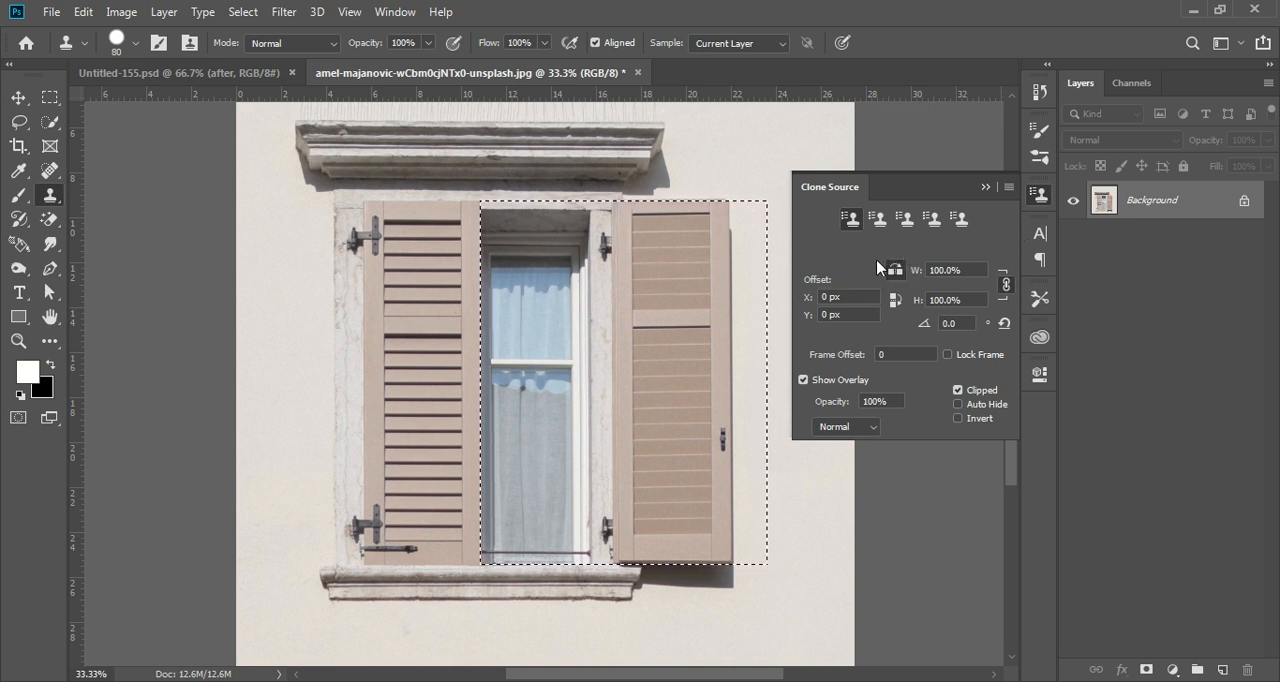
click(985, 188)
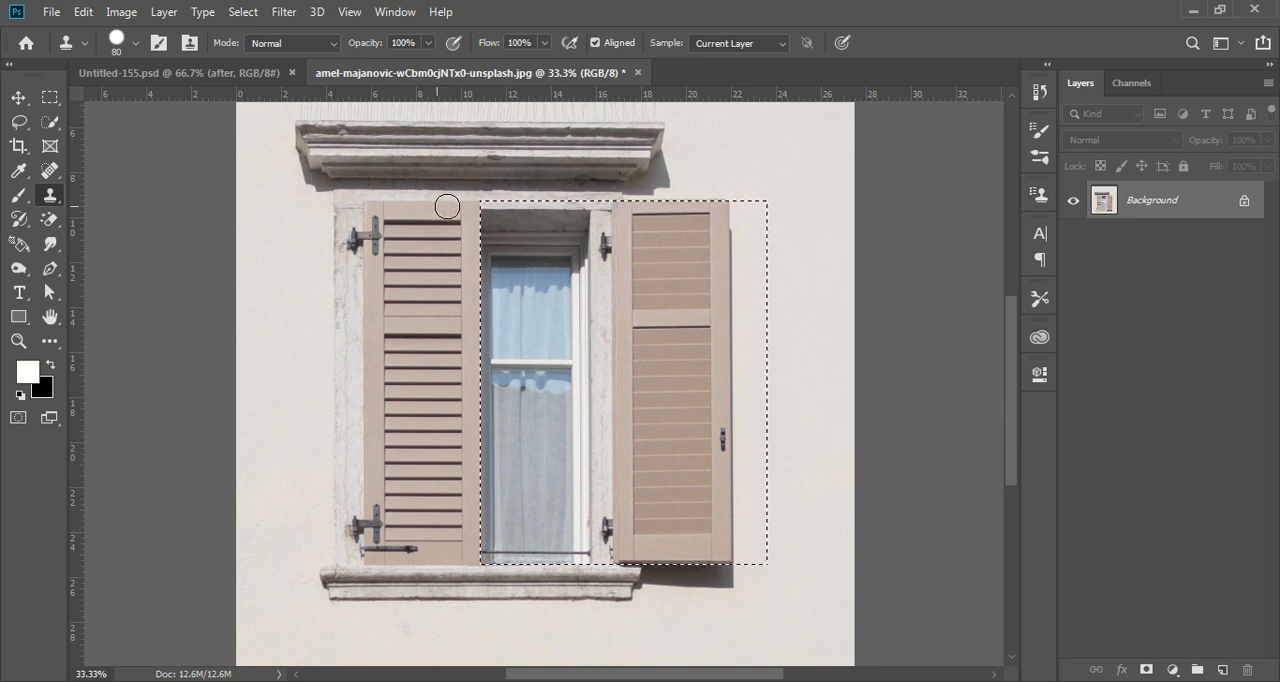
Clone a mirrored copy of the left shutter, frame and wall over the opening and right shutter inside the selection.
right_click(58, 193)
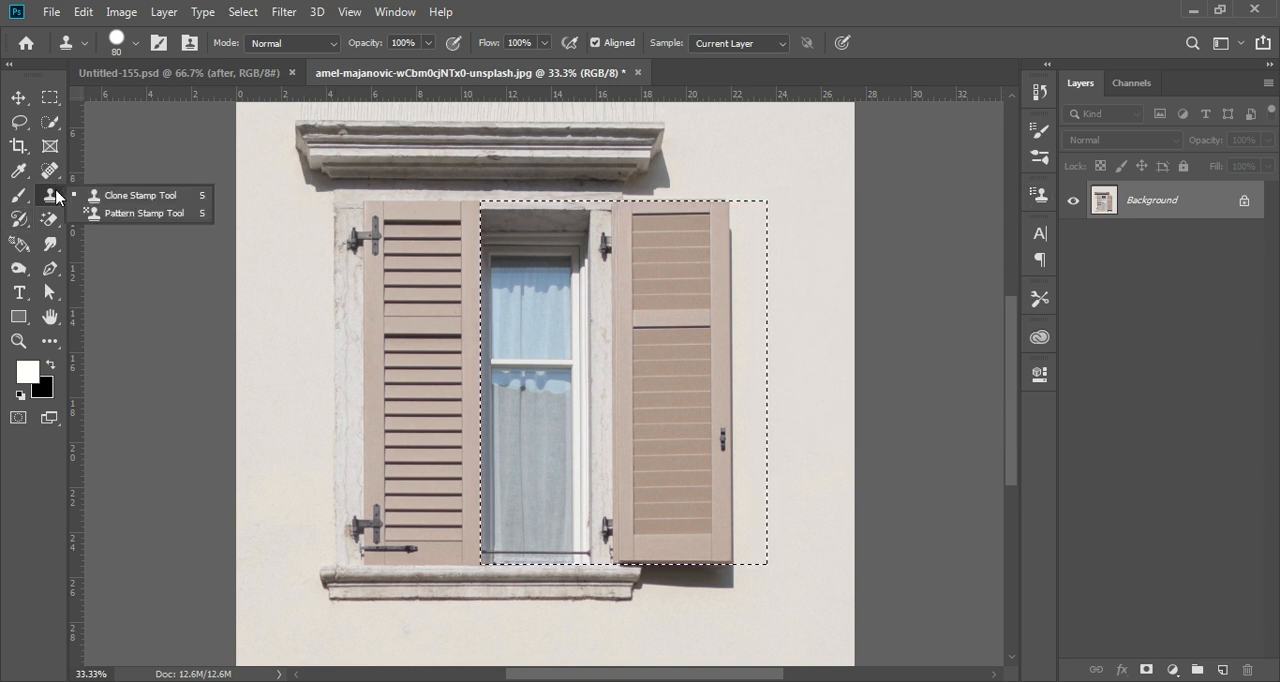
click(145, 190)
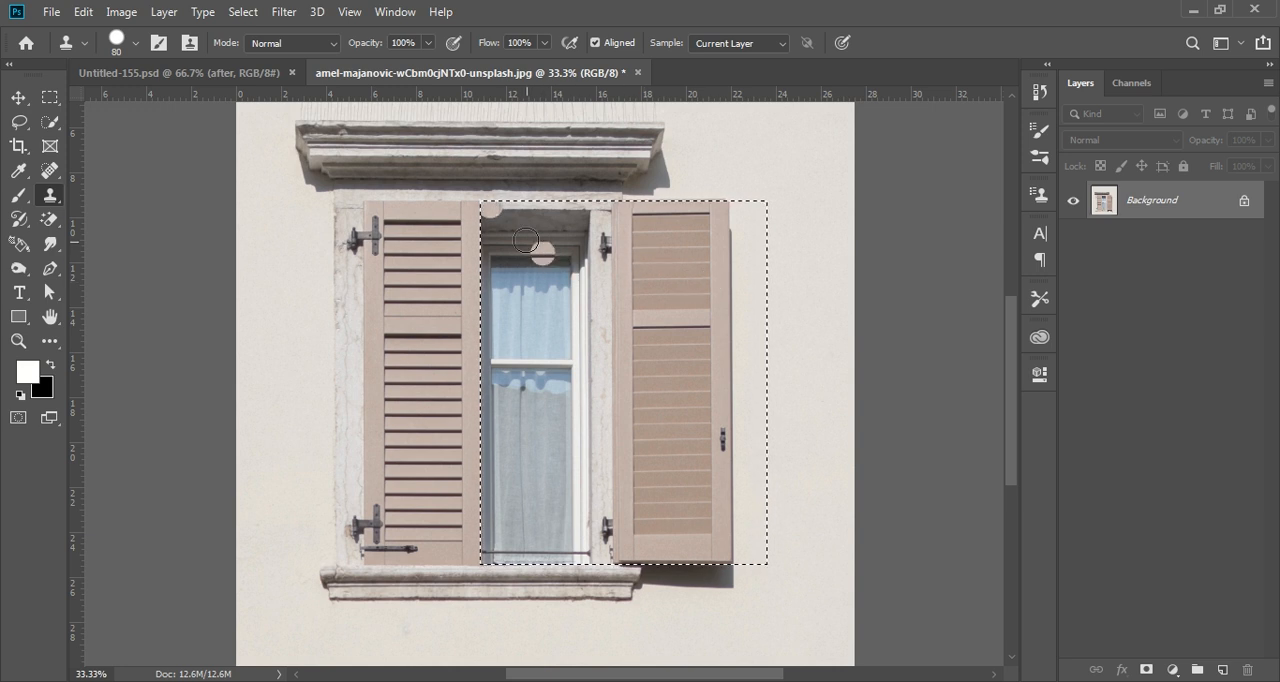
mouse_move(499, 208)
mouse_down()
mouse_move(598, 212)
mouse_move(480, 217)
mouse_move(560, 220)
mouse_move(481, 235)
mouse_move(486, 551)
mouse_move(634, 534)
mouse_move(686, 509)
mouse_move(495, 492)
mouse_move(694, 451)
mouse_move(531, 451)
mouse_move(532, 426)
mouse_move(675, 372)
mouse_move(461, 358)
mouse_move(601, 314)
mouse_move(505, 285)
mouse_move(600, 250)
mouse_move(581, 229)
mouse_up()
mouse_move(507, 248)
mouse_down()
mouse_move(760, 211)
mouse_move(589, 203)
mouse_move(620, 268)
mouse_move(682, 273)
mouse_move(700, 238)
mouse_move(681, 237)
mouse_move(649, 244)
mouse_move(731, 245)
mouse_move(667, 245)
mouse_move(720, 288)
mouse_move(549, 313)
mouse_move(762, 330)
mouse_move(650, 368)
mouse_move(583, 457)
mouse_move(684, 488)
mouse_move(786, 564)
mouse_move(602, 588)
mouse_move(516, 577)
mouse_move(630, 565)
mouse_move(635, 550)
mouse_move(777, 555)
mouse_move(795, 537)
mouse_move(649, 503)
mouse_move(794, 461)
mouse_move(746, 426)
mouse_move(761, 411)
mouse_move(711, 390)
mouse_move(651, 397)
mouse_move(682, 386)
mouse_move(693, 339)
mouse_move(675, 299)
mouse_move(691, 309)
mouse_move(699, 286)
mouse_move(721, 361)
mouse_up()
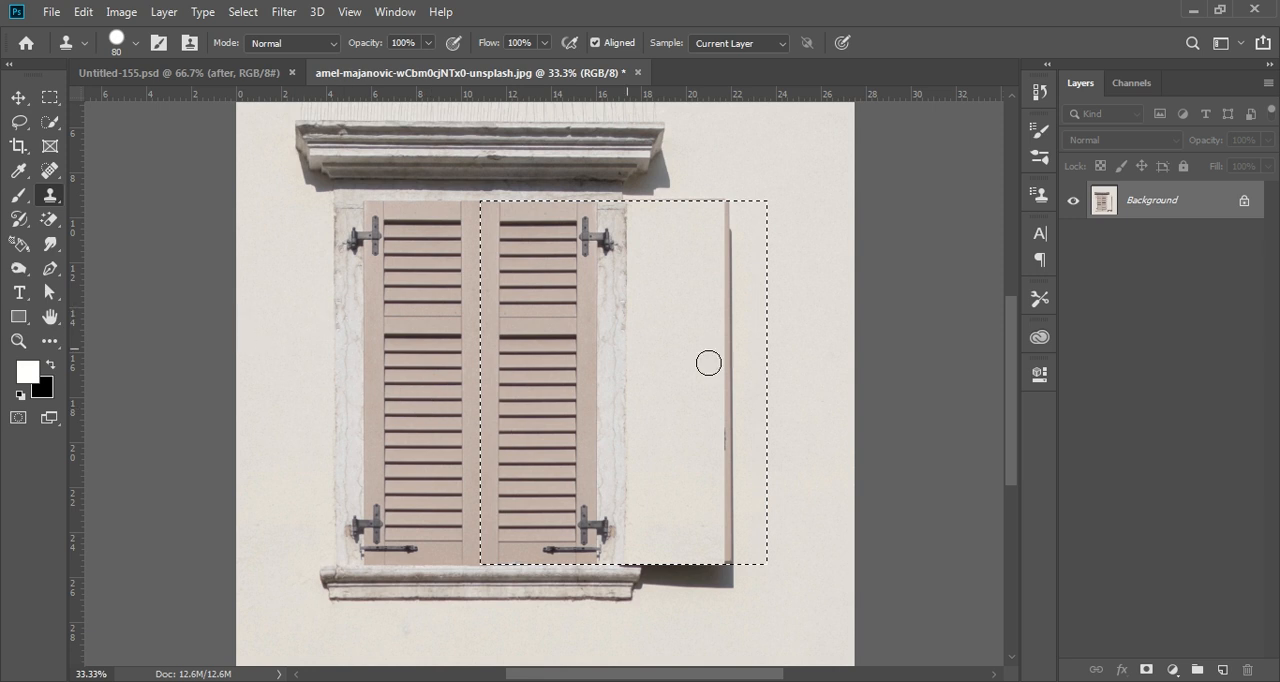
Clone clean wall over the remaining edge of the old right shutter, fix the dark patch, and clear the selection.
alt+click(681, 237)
drag(724, 204, 732, 541)
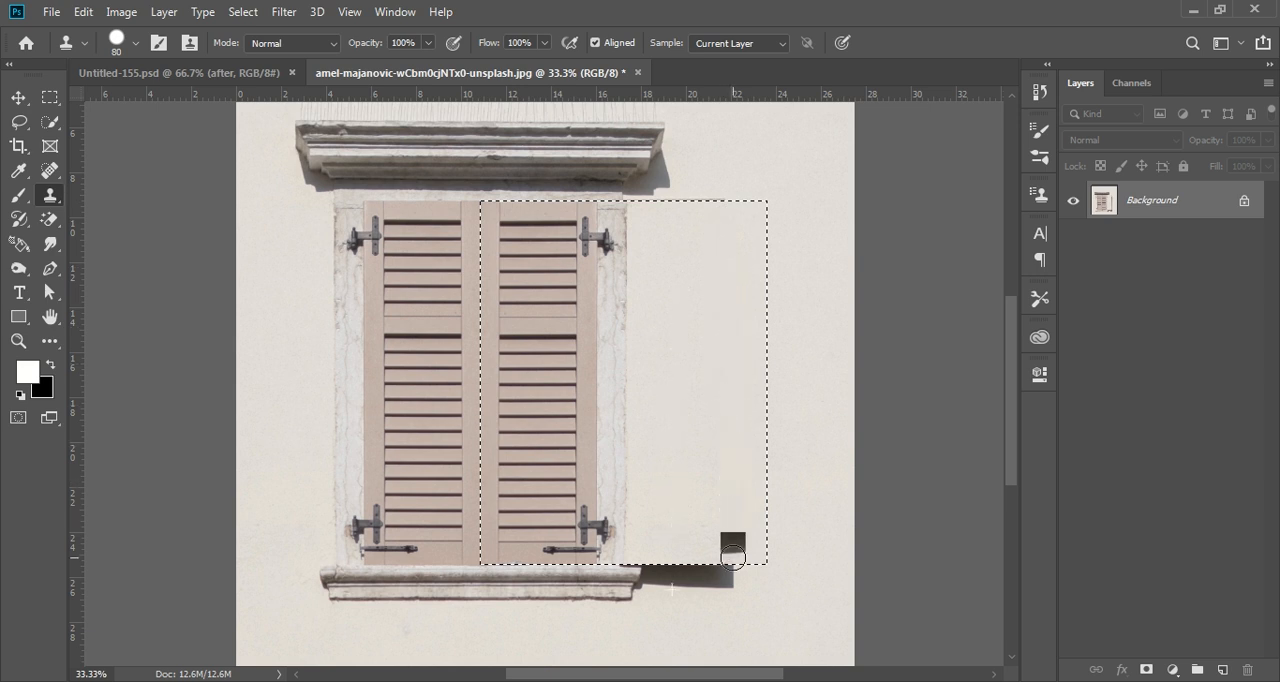
alt+click(727, 466)
mouse_move(727, 470)
mouse_down()
mouse_move(734, 573)
mouse_move(743, 480)
mouse_up()
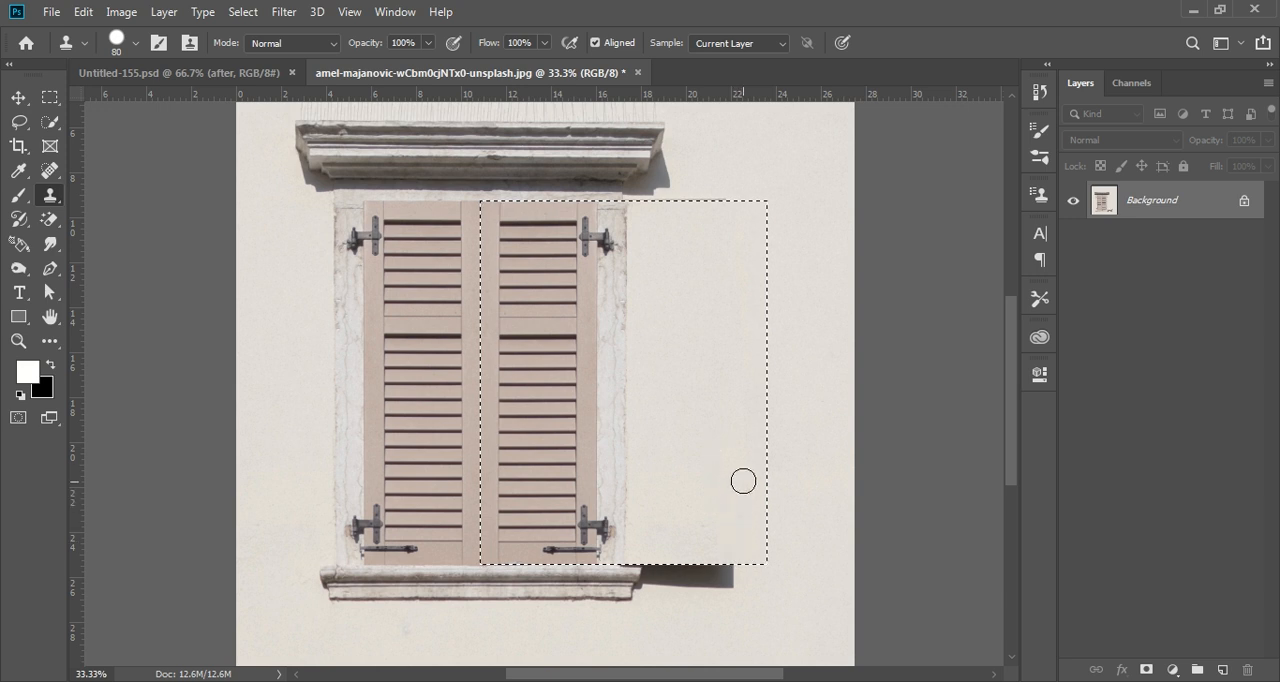
key(ctrl+d)
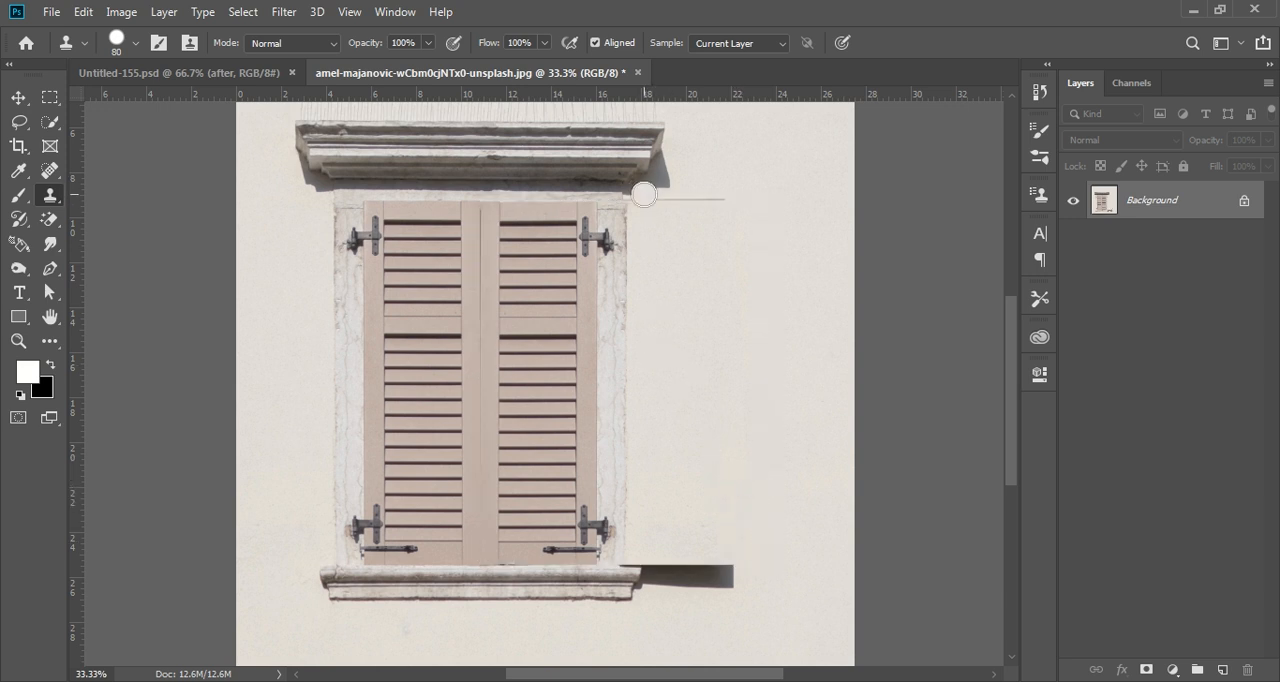
Clone over the leftover line beside the frame's upper right corner and mirror the cornice's left end onto its right end.
drag(640, 194, 751, 203)
mouse_move(654, 195)
mouse_down()
mouse_move(681, 162)
mouse_move(665, 156)
mouse_move(646, 200)
mouse_up()
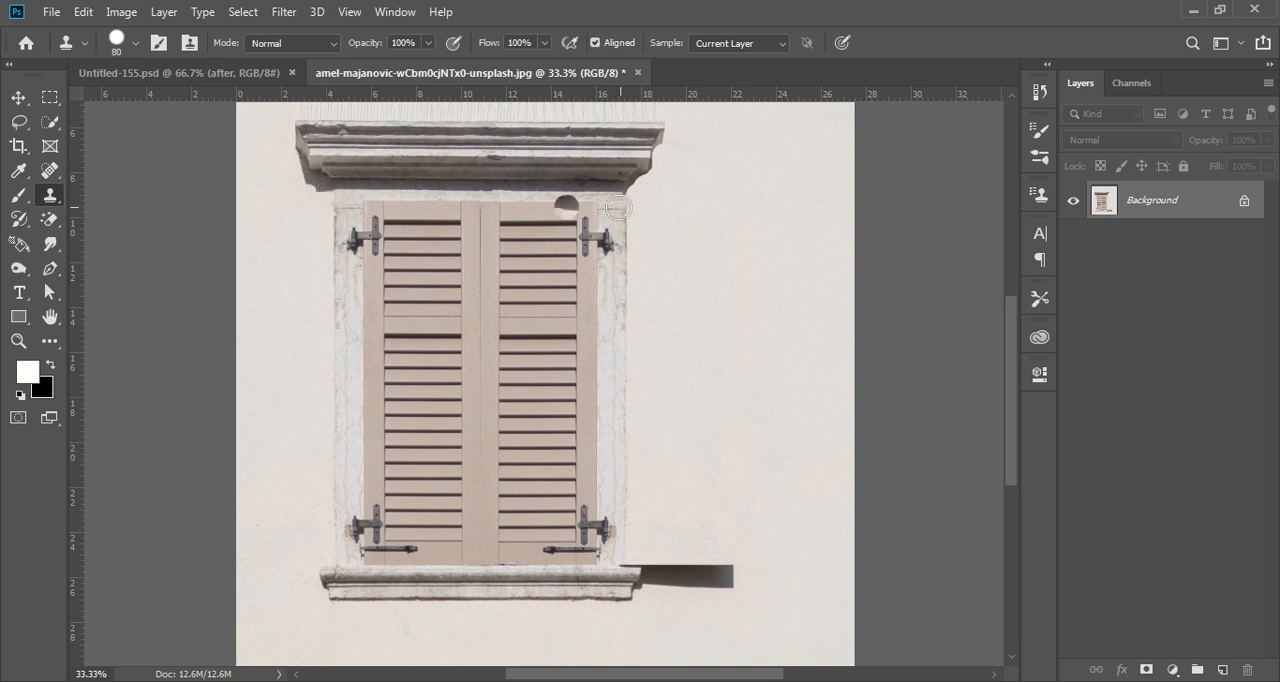
drag(634, 190, 668, 132)
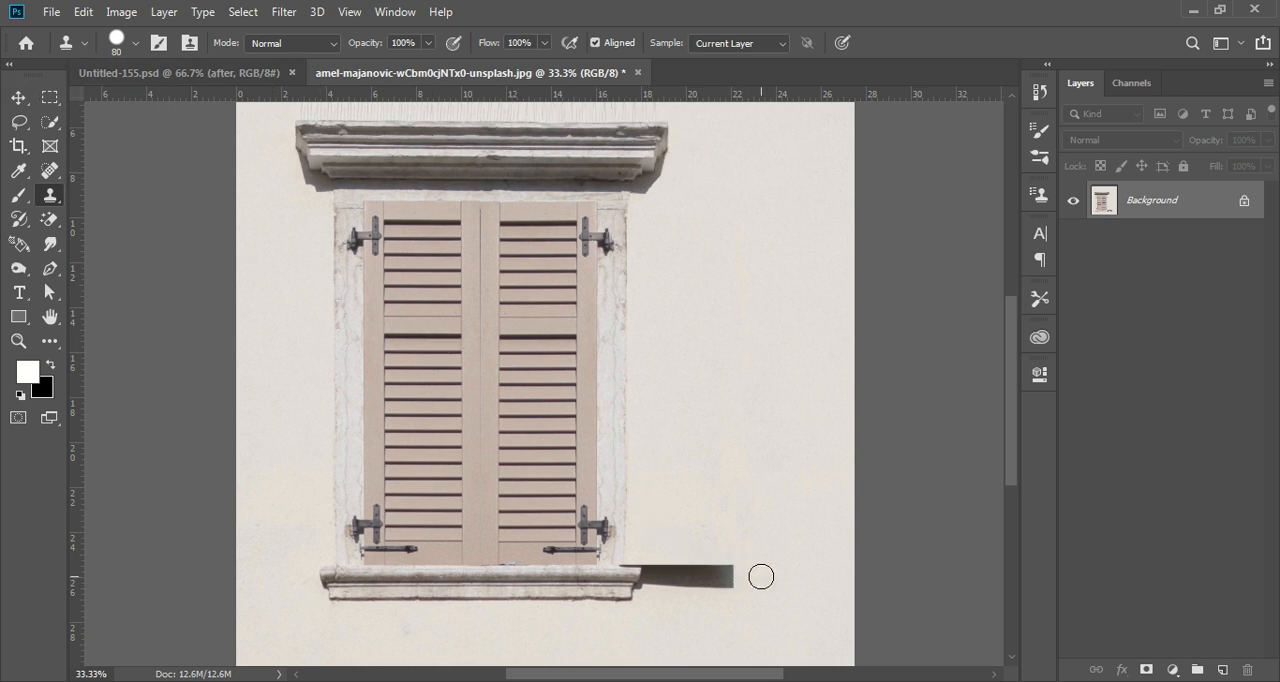
Clone wall over the dark shutter shadow beside the sill and rebuild the sill's right end from its left end.
mouse_move(748, 562)
mouse_down()
mouse_move(725, 601)
mouse_move(703, 553)
mouse_move(679, 587)
mouse_move(660, 566)
mouse_move(690, 568)
mouse_move(708, 594)
mouse_move(633, 575)
mouse_move(638, 606)
mouse_up()
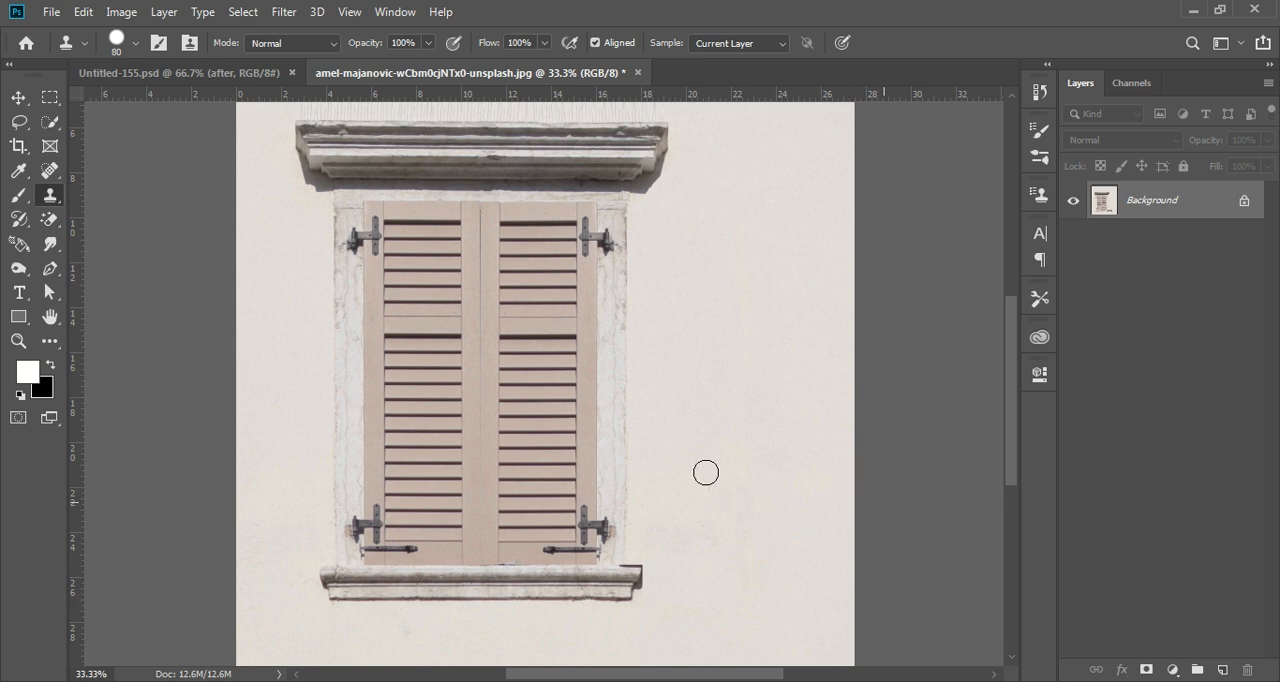
alt+click(333, 596)
mouse_move(632, 595)
mouse_down()
mouse_move(620, 566)
mouse_move(651, 569)
mouse_move(642, 605)
mouse_up()
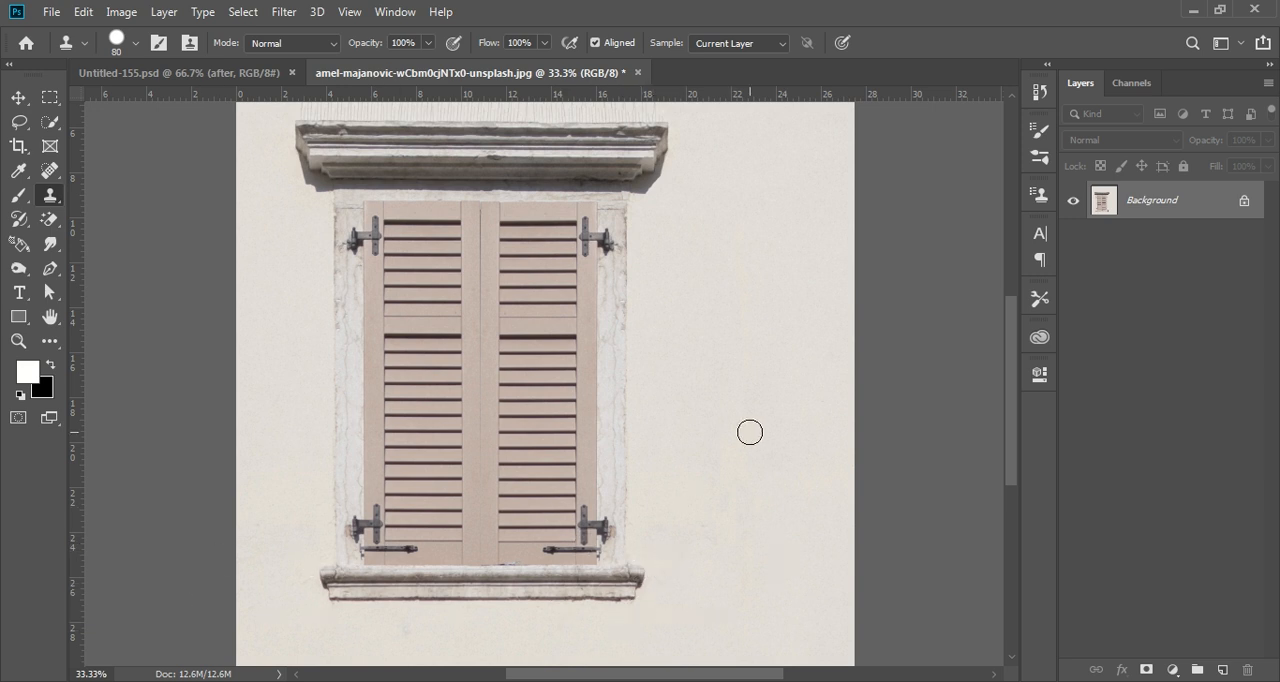
Clone shutter wood over the lower part of the vertical seam between the two closed shutters.
scroll(752, 392, up, 1)
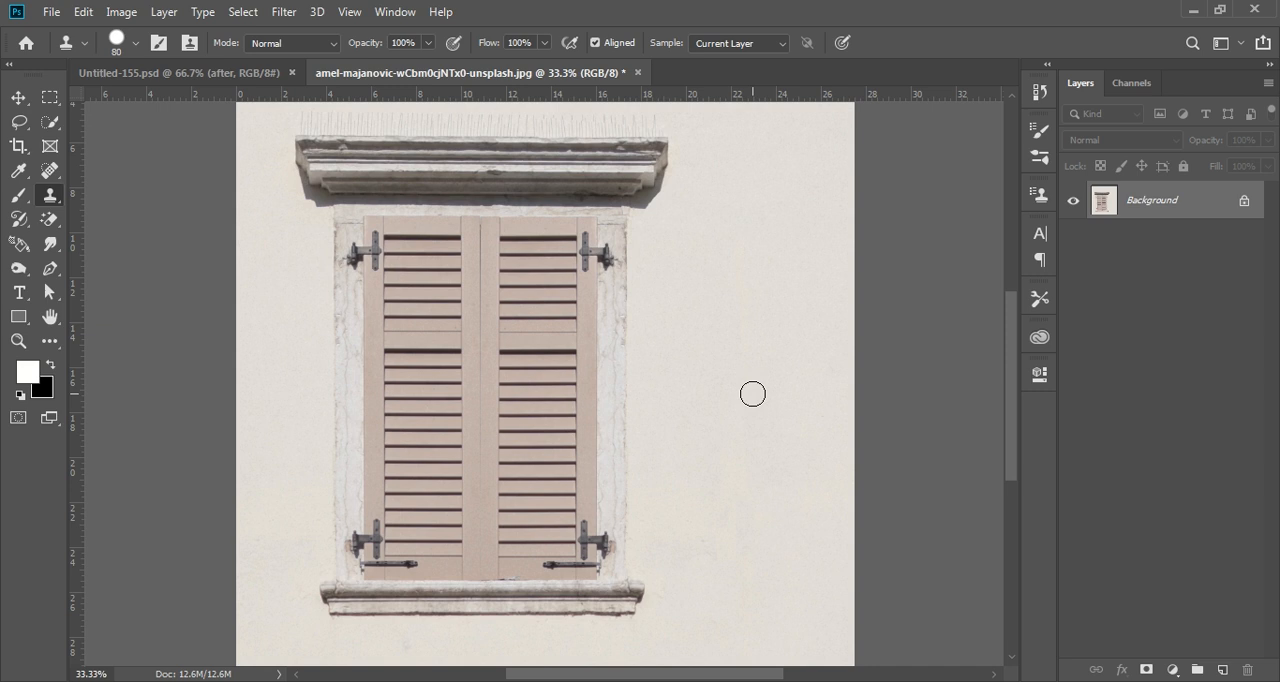
alt+click(479, 221)
drag(484, 572, 484, 344)
drag(469, 451, 472, 495)
click(1052, 681)
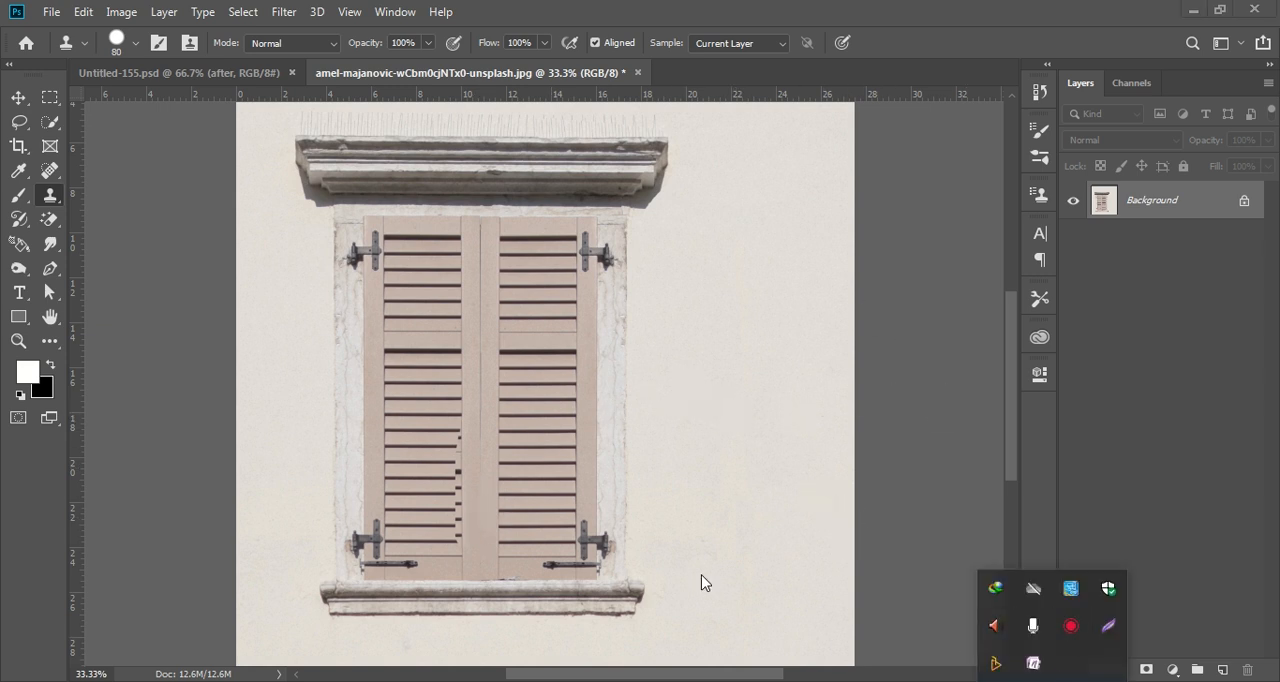